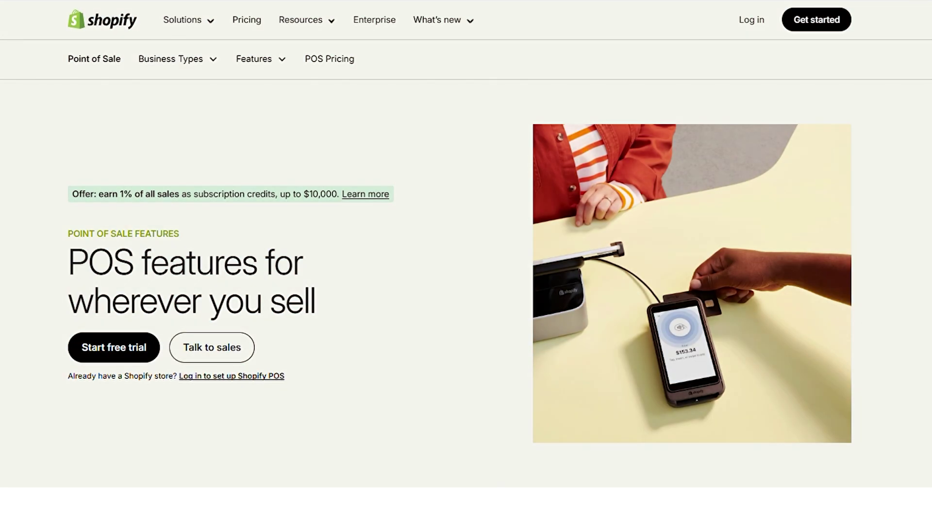
# Review the Shopify POS features page and start the POS sign-up
pyautogui.scroll(-10, 466, 262)
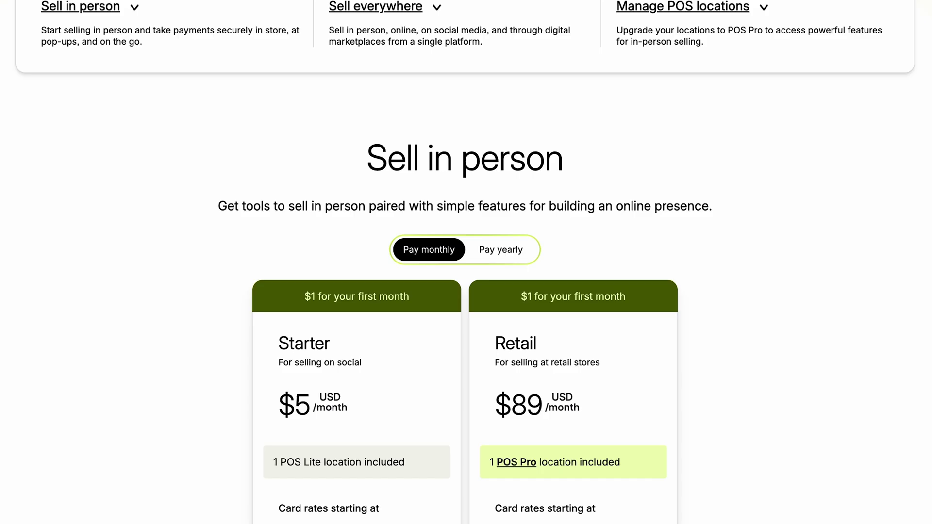
pyautogui.scroll(-5, 467, 262)
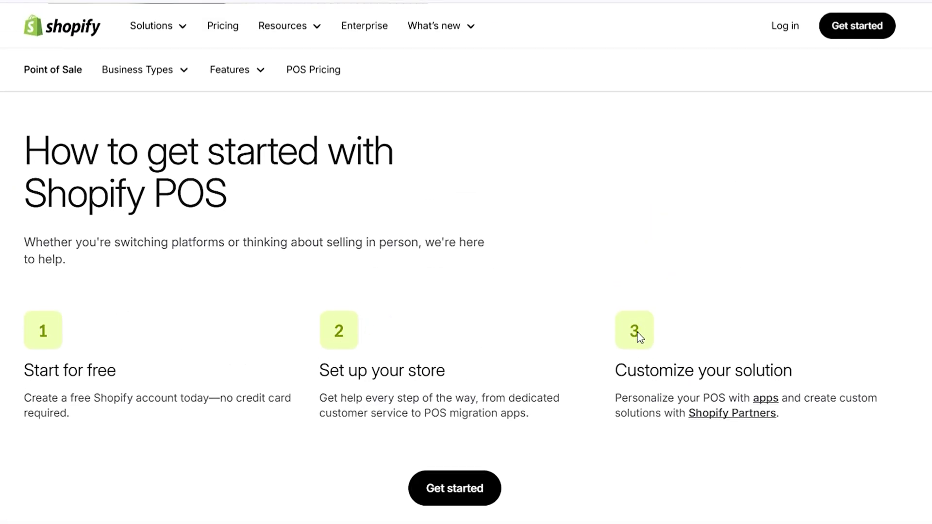
pyautogui.click(460, 491)
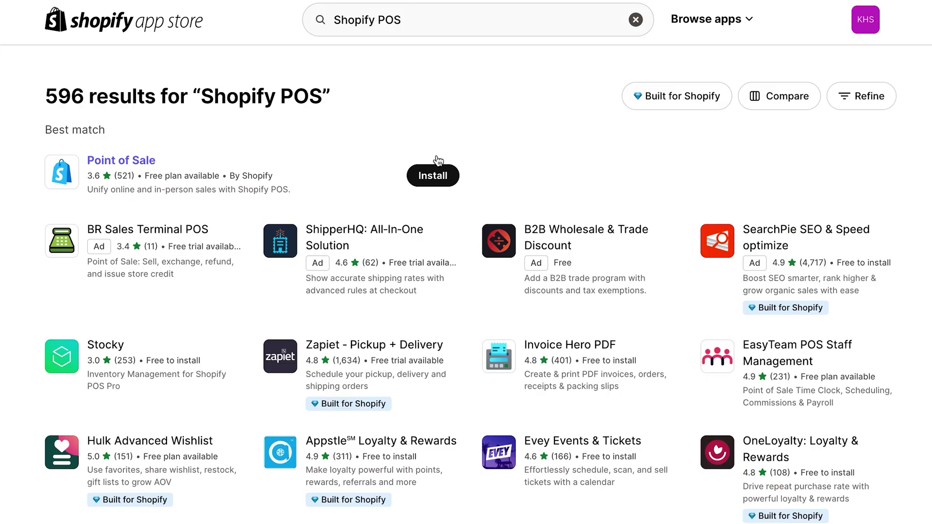
# Install the Point of Sale app, choosing markets/pop-ups and 'I'm not selling in person yet'
pyautogui.click(438, 161)
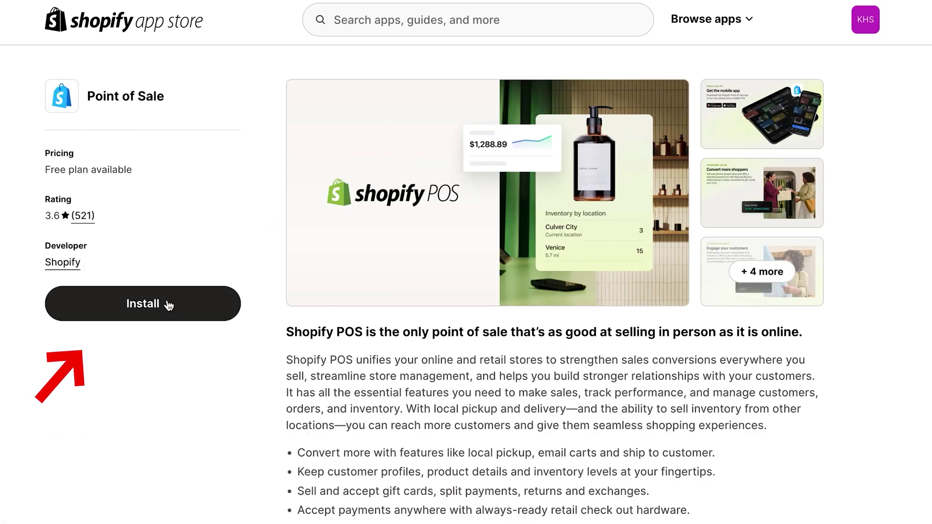
pyautogui.click(169, 316)
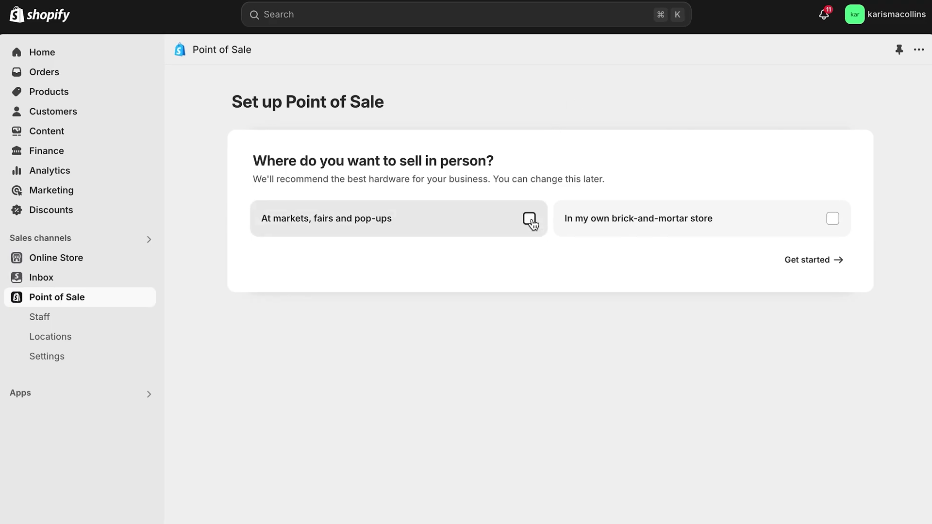
pyautogui.click(530, 219)
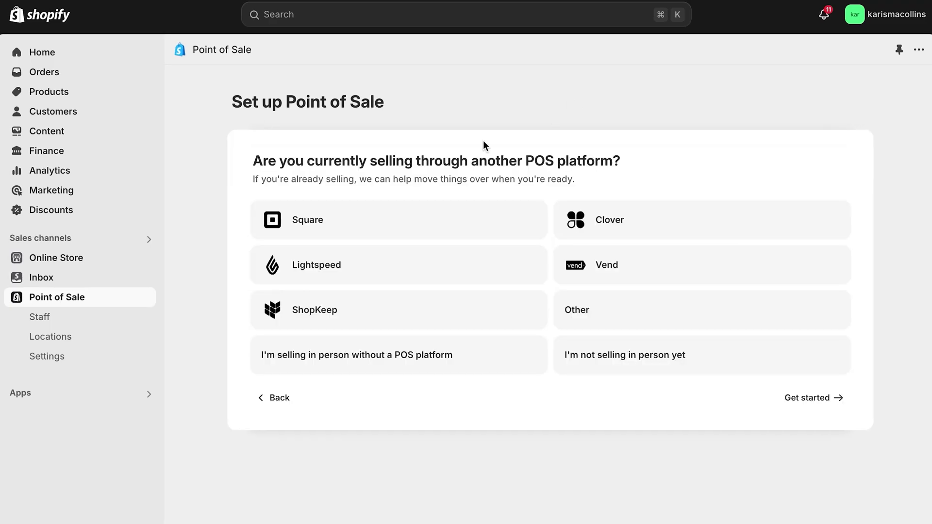
pyautogui.click(623, 352)
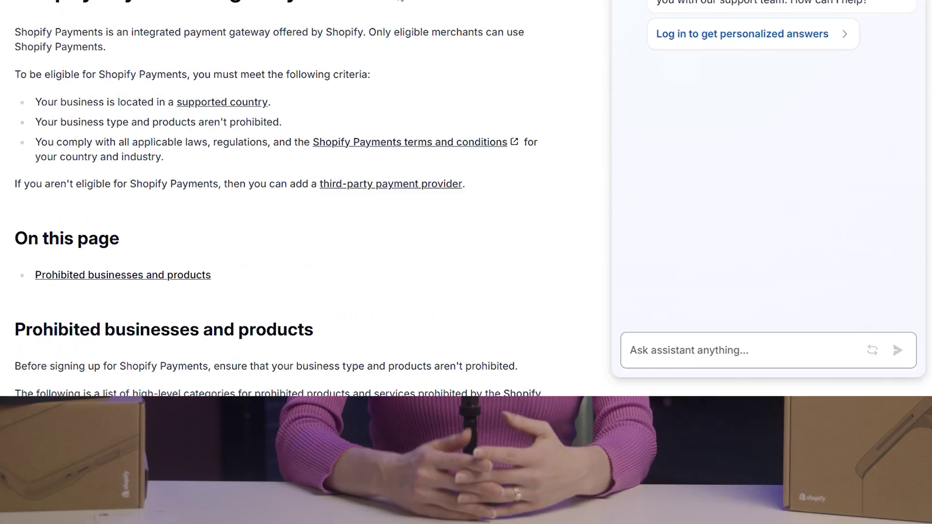
# Start a store currency change, then cancel it to keep Canadian Dollar (CAD $)
pyautogui.scroll(-15, 344, 202)
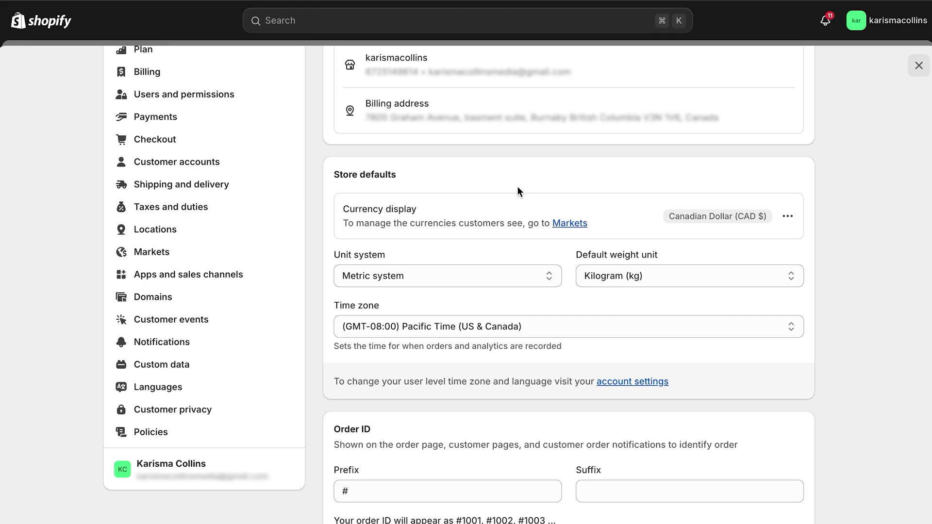
pyautogui.click(787, 216)
pyautogui.click(712, 256)
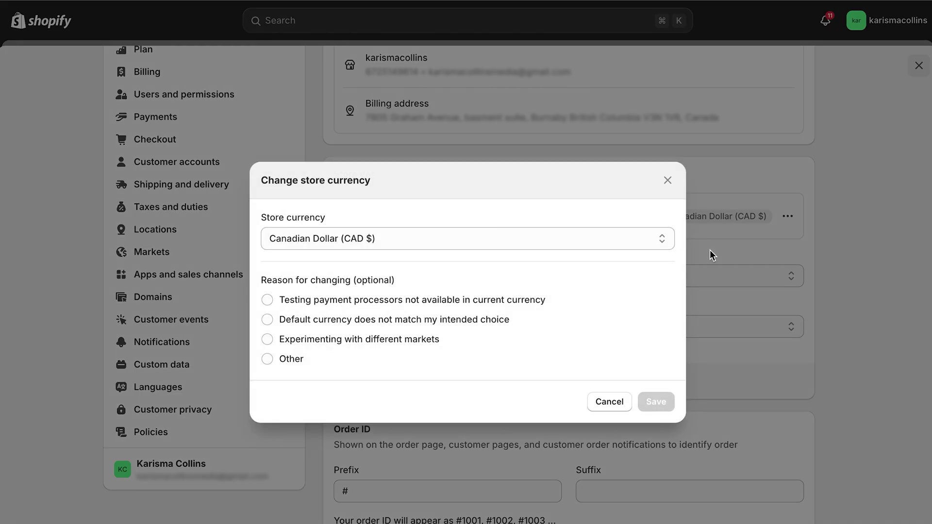
pyautogui.press('Escape')
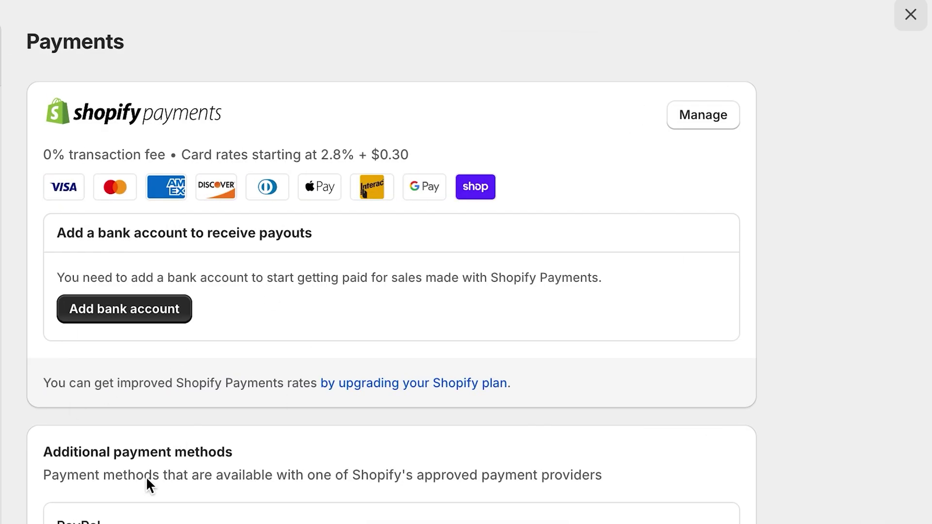
# Begin the Shopify Payments account setup and submit details to reach step 2 of 4
pyautogui.scroll(-4, 146, 476)
pyautogui.scroll(-5, 252, 380)
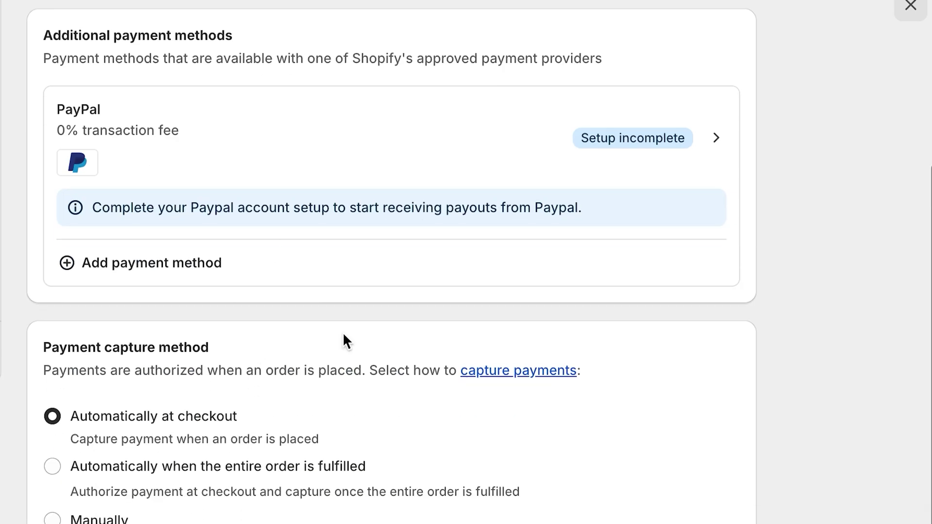
pyautogui.scroll(-2, 332, 334)
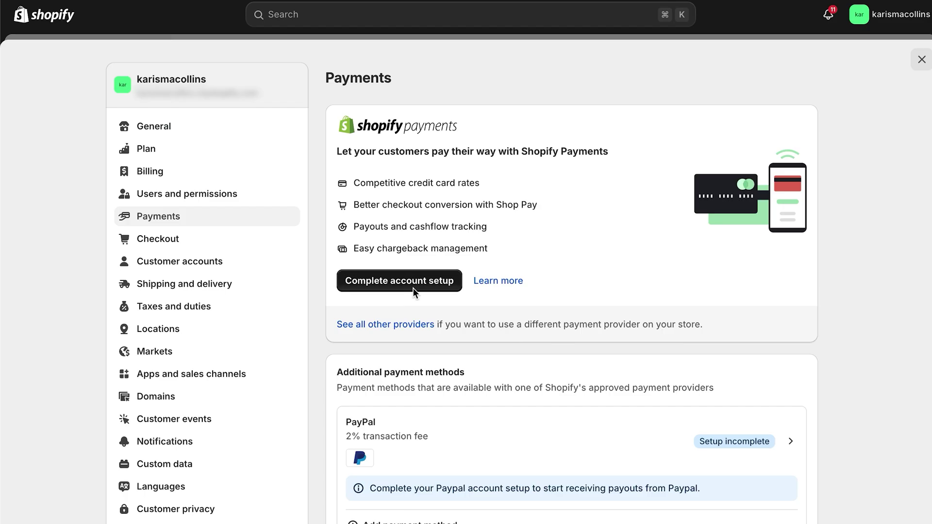
pyautogui.click(413, 288)
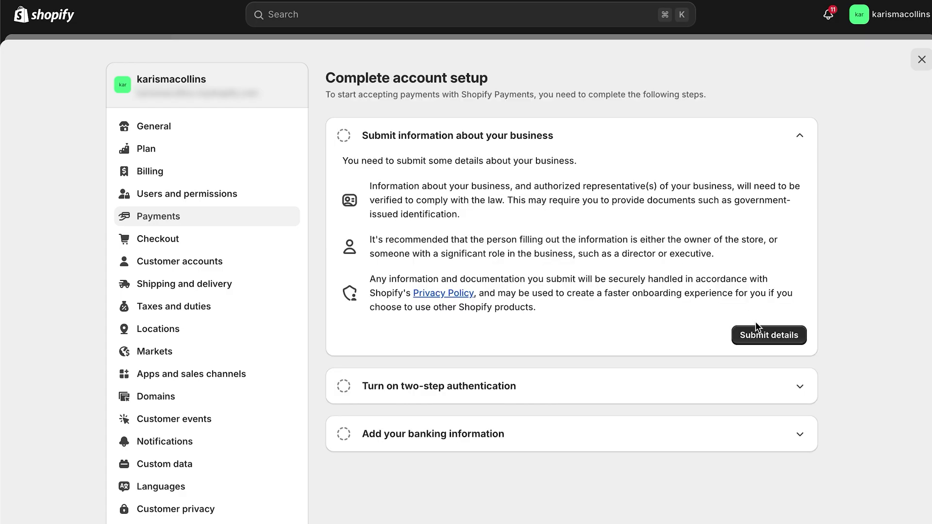
pyautogui.click(755, 336)
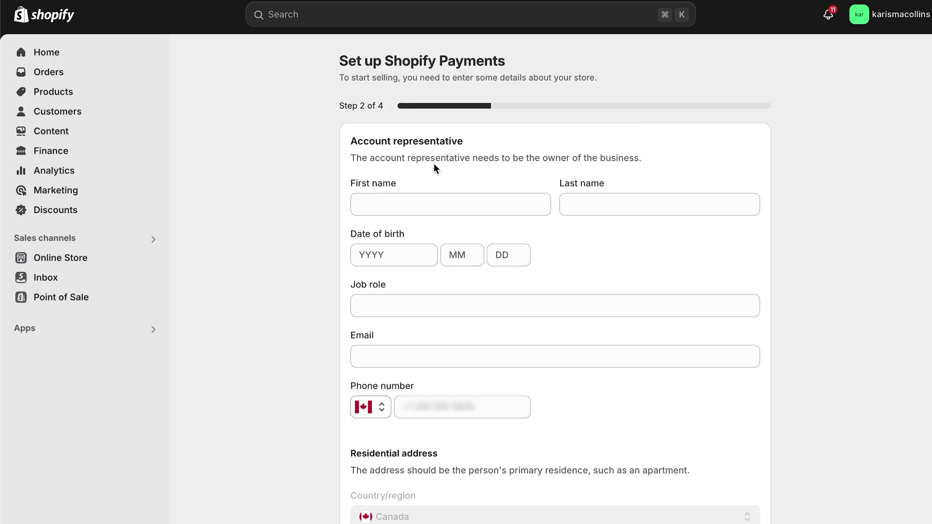
pyautogui.scroll(-5, 502, 256)
pyautogui.scroll(5, 502, 255)
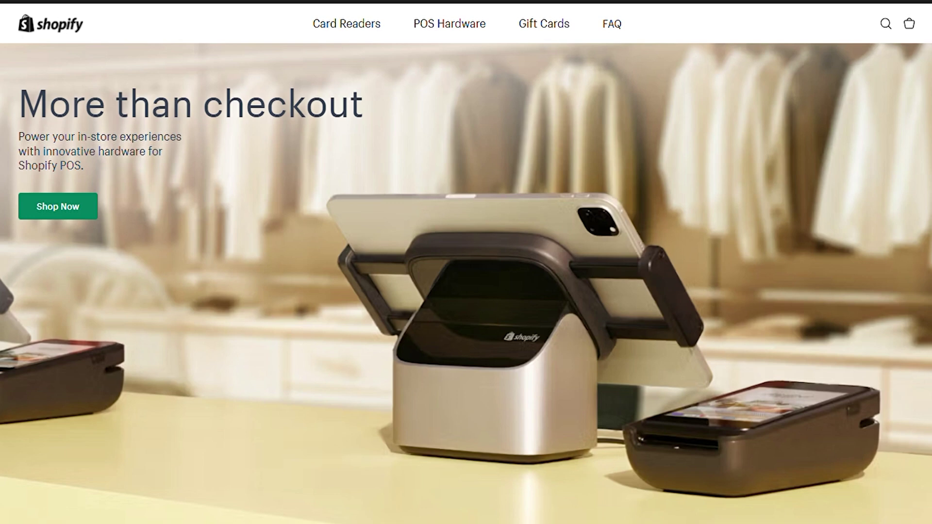
# Browse the POS Hardware catalogue, then go to the Taxes and duties settings
pyautogui.scroll(-15, 467, 263)
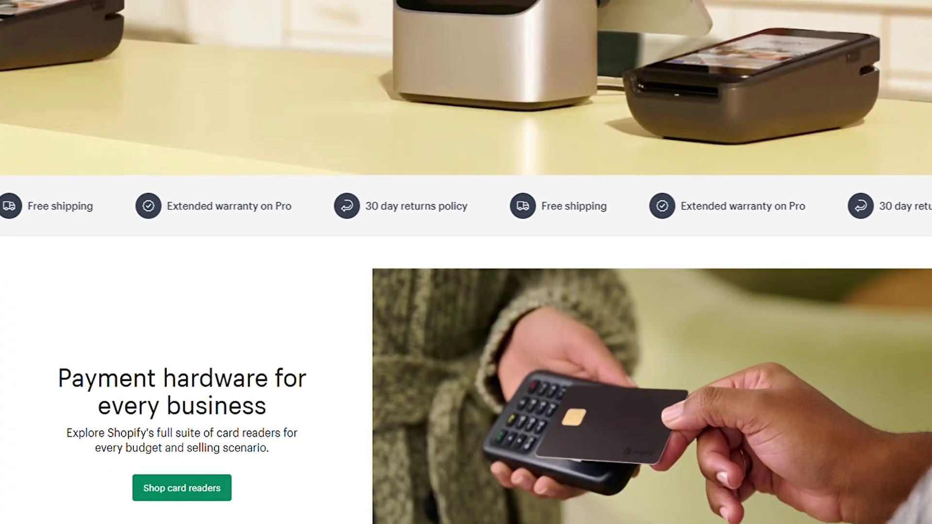
pyautogui.scroll(-2, 466, 262)
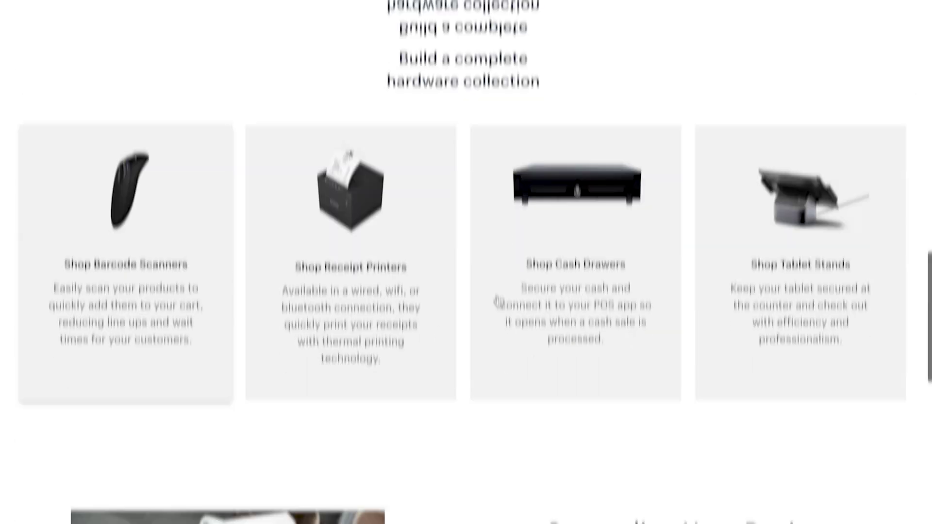
pyautogui.scroll(-1, 535, 291)
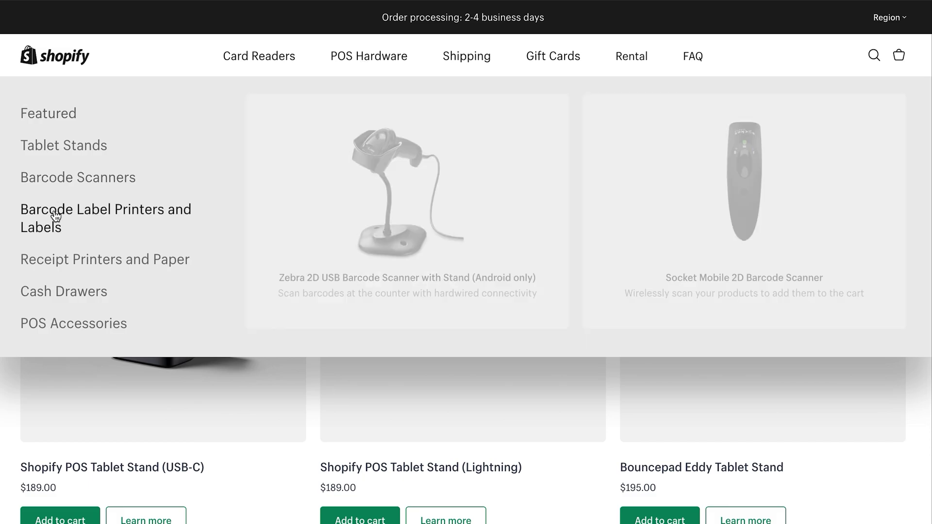
pyautogui.moveTo(56, 245)
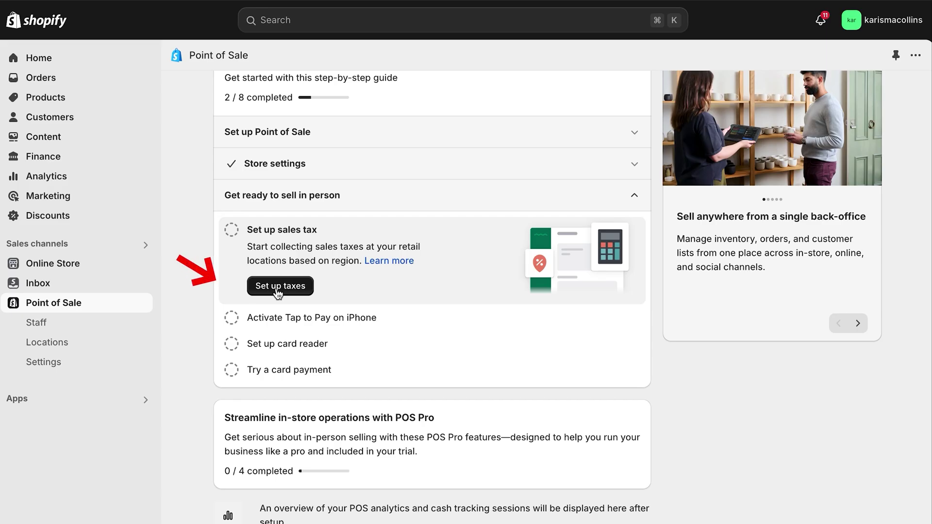
pyautogui.click(279, 287)
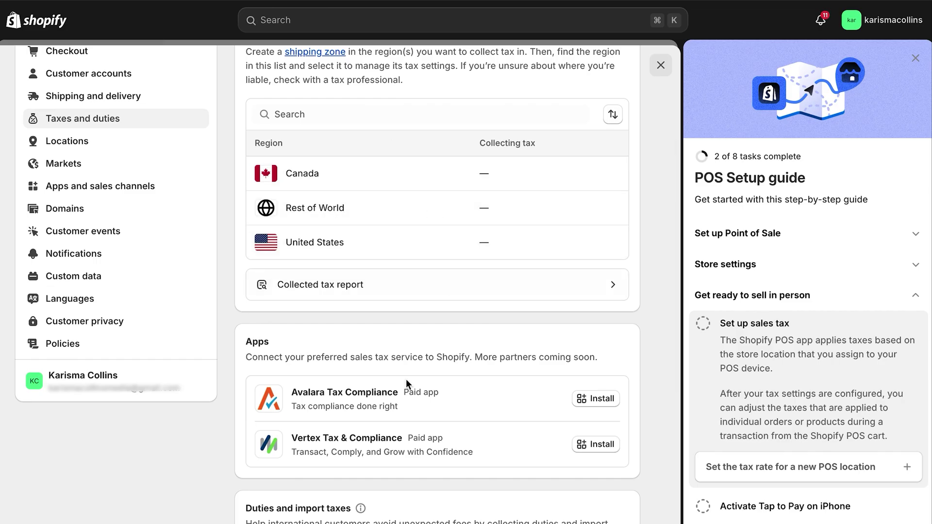
# Review the Taxes and duties regions: Canada, Rest of World and United States
pyautogui.scroll(-5, 407, 384)
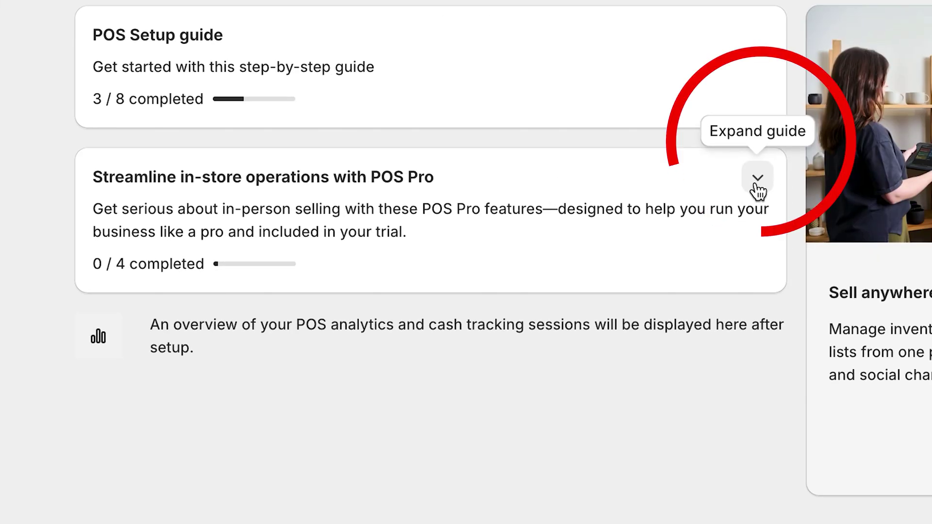
# Add a POS staff member with the Full permissions role and review its permissions
pyautogui.click(756, 179)
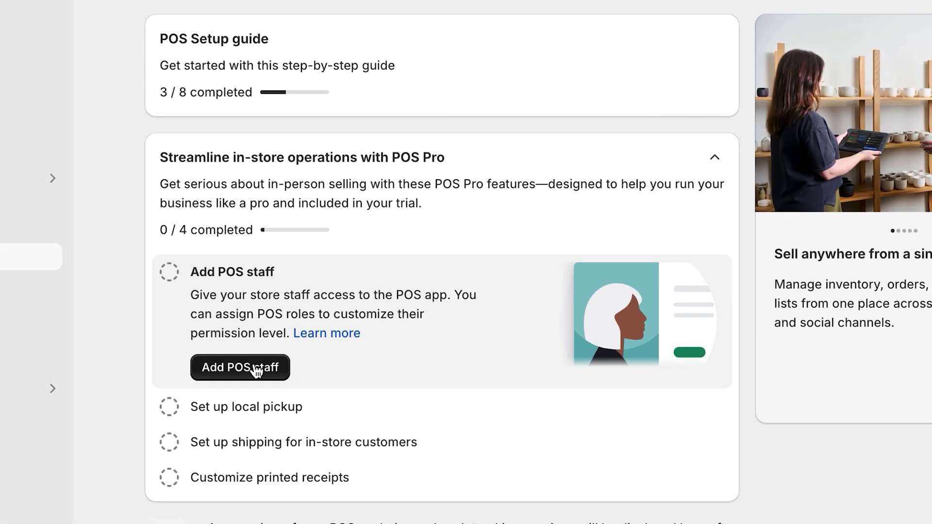
pyautogui.click(256, 371)
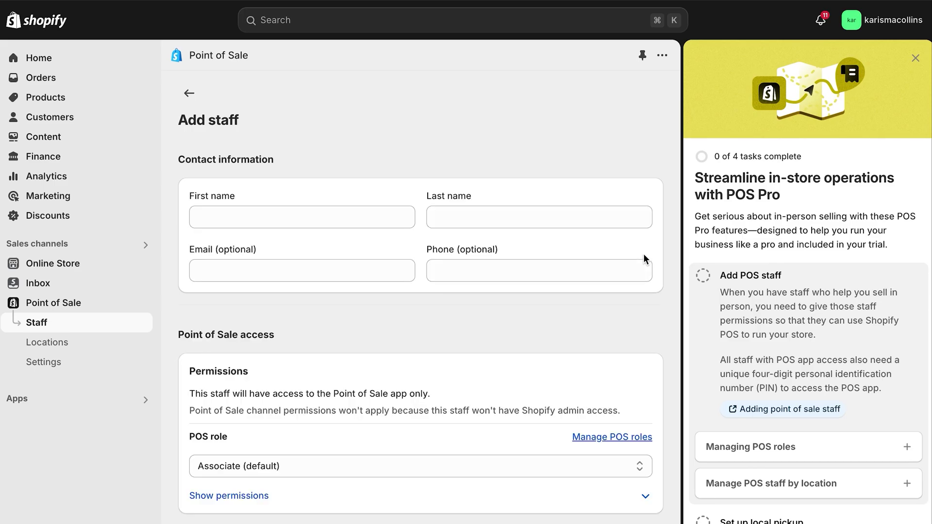
pyautogui.scroll(-5, 580, 284)
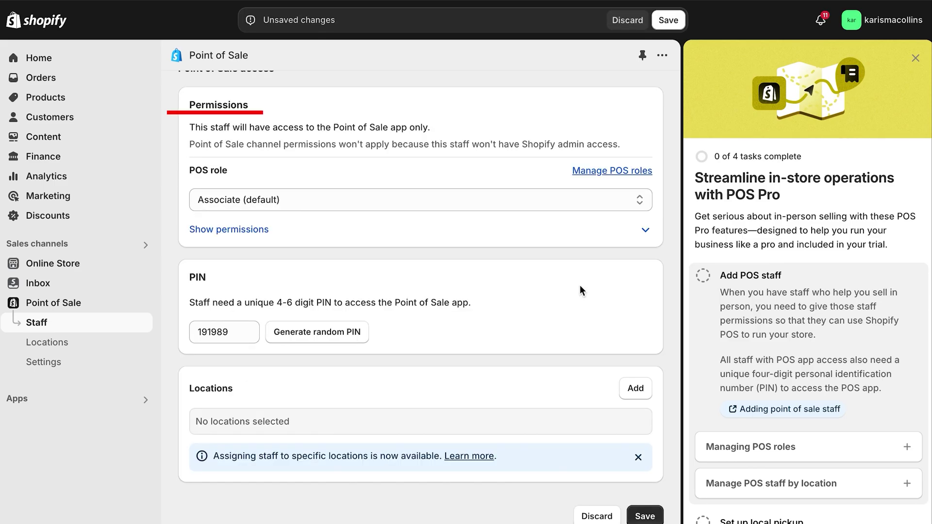
pyautogui.click(421, 201)
pyautogui.click(416, 170)
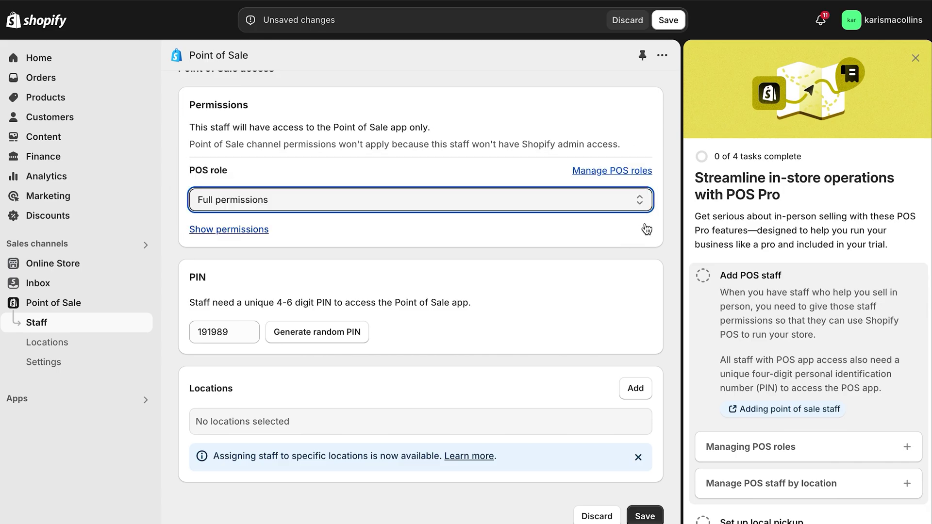
pyautogui.click(647, 229)
pyautogui.scroll(-12, 421, 424)
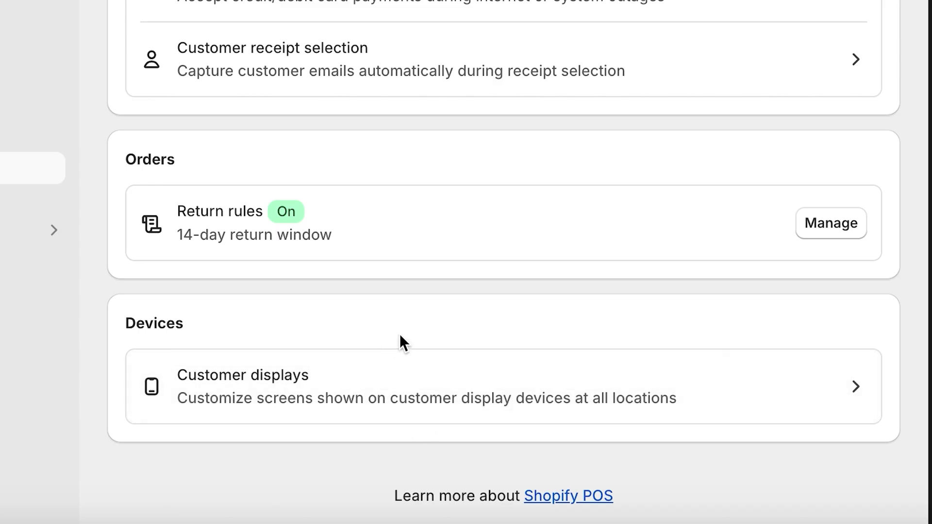
# Open the printed receipt customization at its Logo settings, with width Medium
pyautogui.click(411, 386)
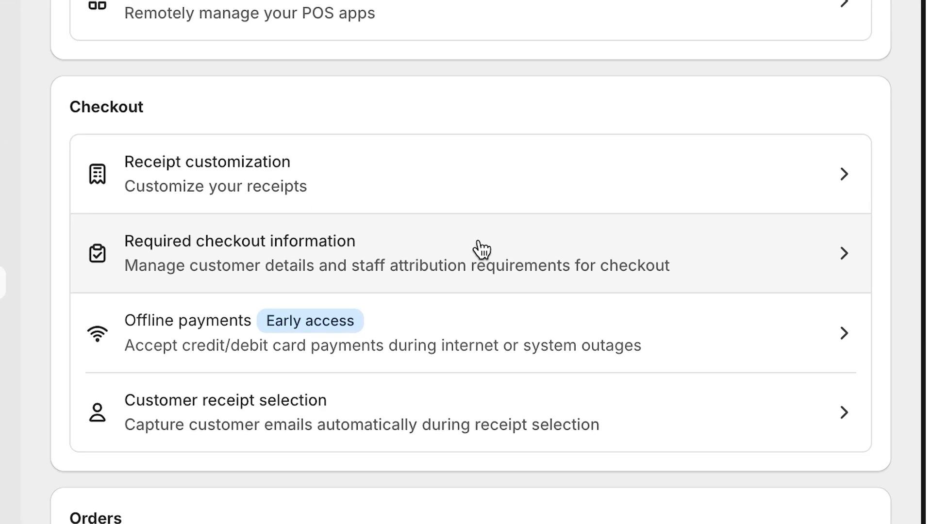
pyautogui.click(295, 306)
pyautogui.click(50, 221)
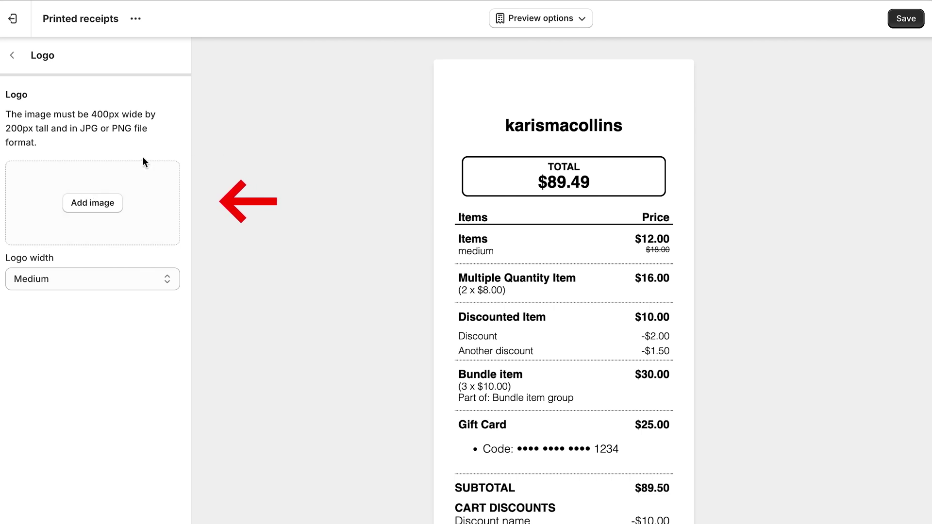
# Enter 'Thanks' as the printed receipt header text
pyautogui.click(13, 56)
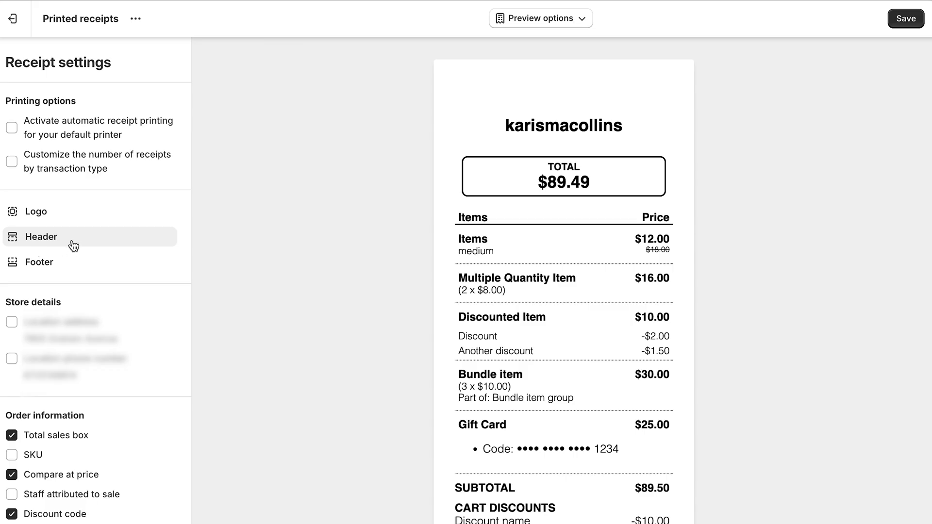
pyautogui.click(97, 305)
pyautogui.click(68, 146)
pyautogui.write('Than')
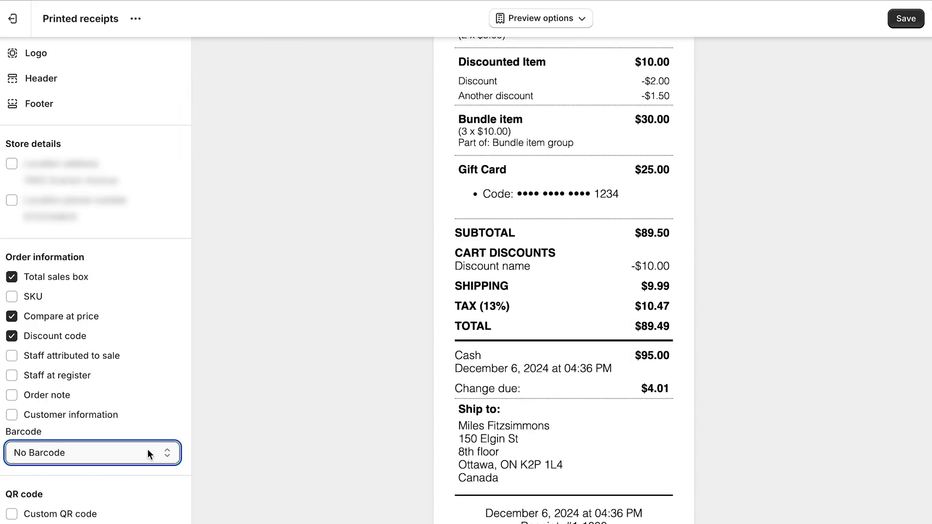
# Set the receipt barcode to 1D Barcode, then switch it to 2D Barcode
pyautogui.click(147, 453)
pyautogui.press('Escape')
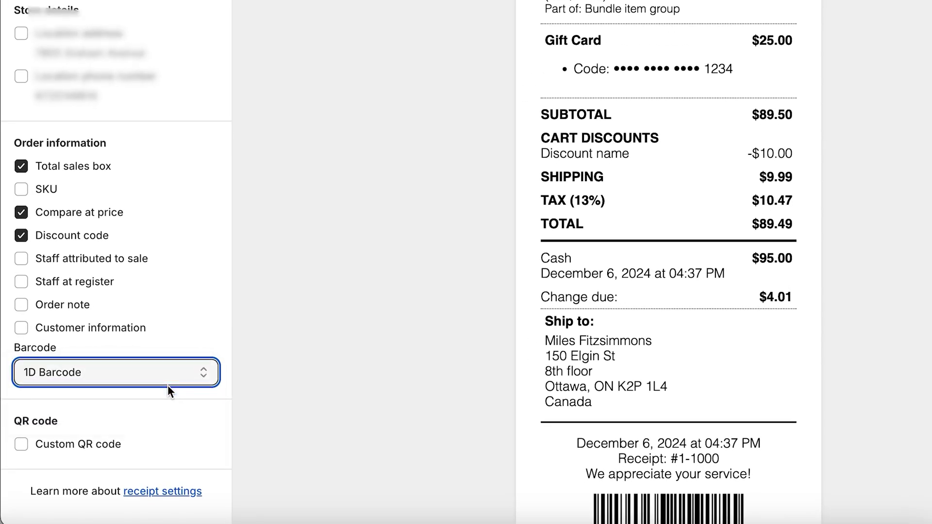
pyautogui.press('Down')
pyautogui.scroll(-5, 686, 229)
pyautogui.press('Down')
pyautogui.scroll(-2, 499, 314)
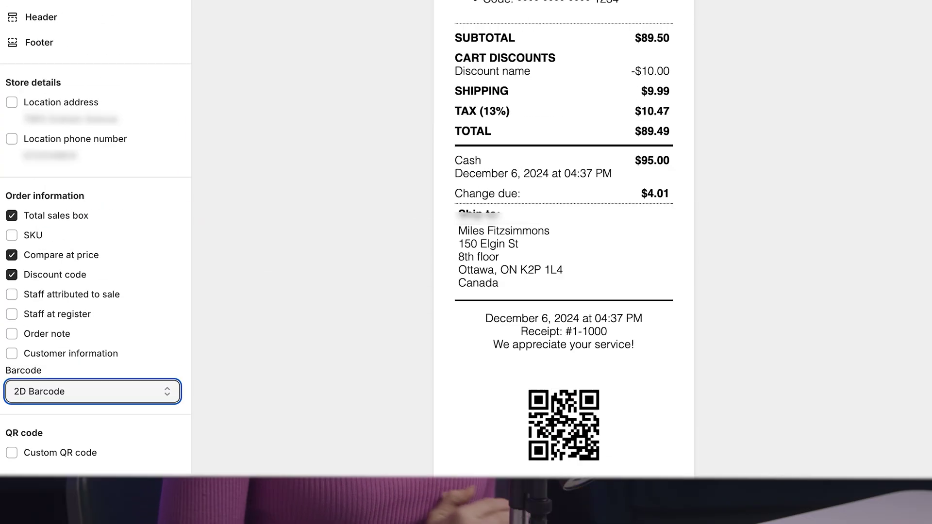
# Save the printed receipt customizations
pyautogui.click(904, 20)
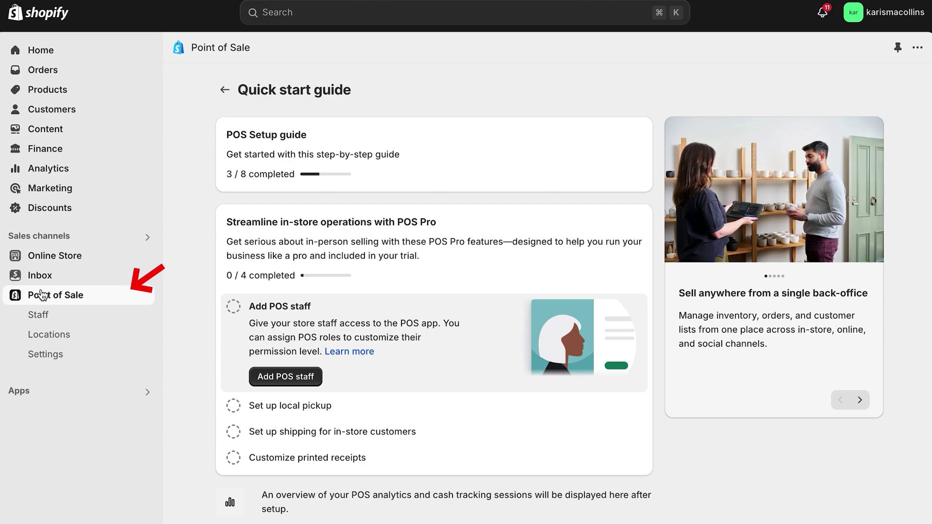
# Create a new smart grid from the Point of Sale settings and open it in the editor
pyautogui.click(79, 355)
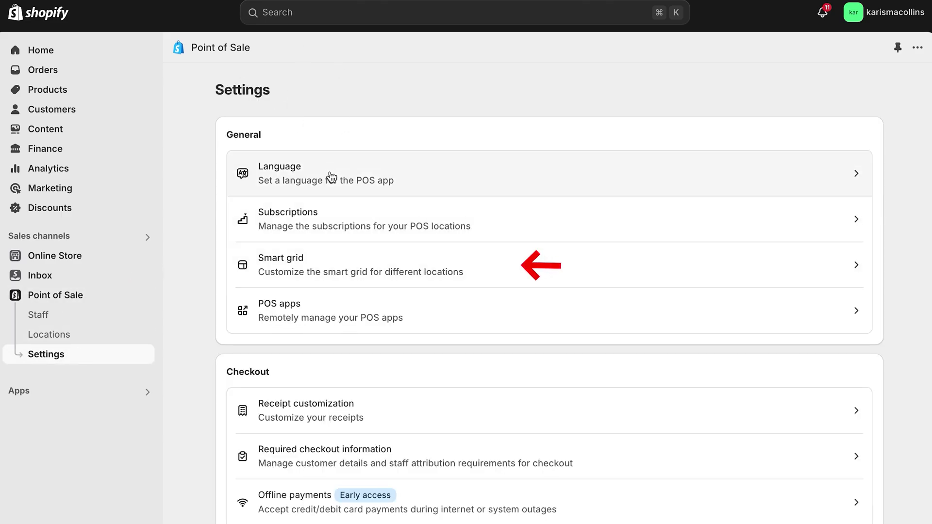
pyautogui.click(343, 265)
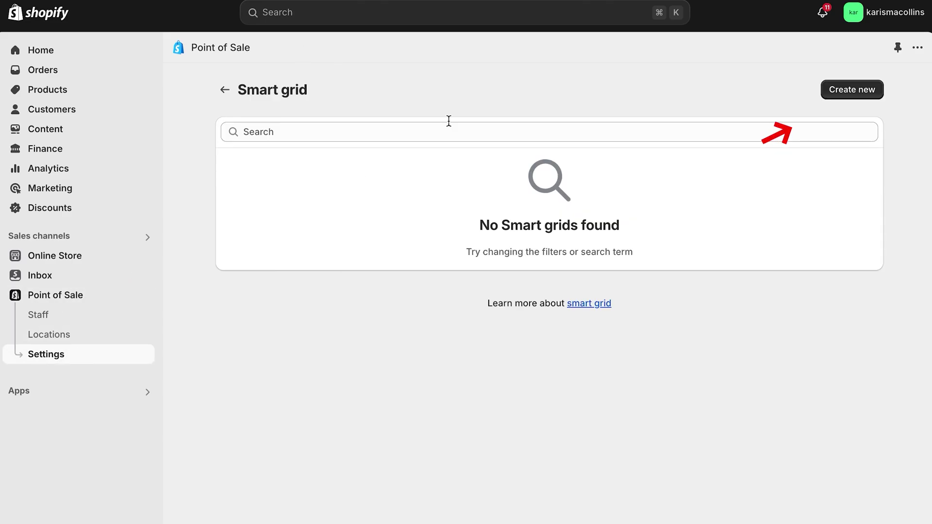
pyautogui.click(867, 91)
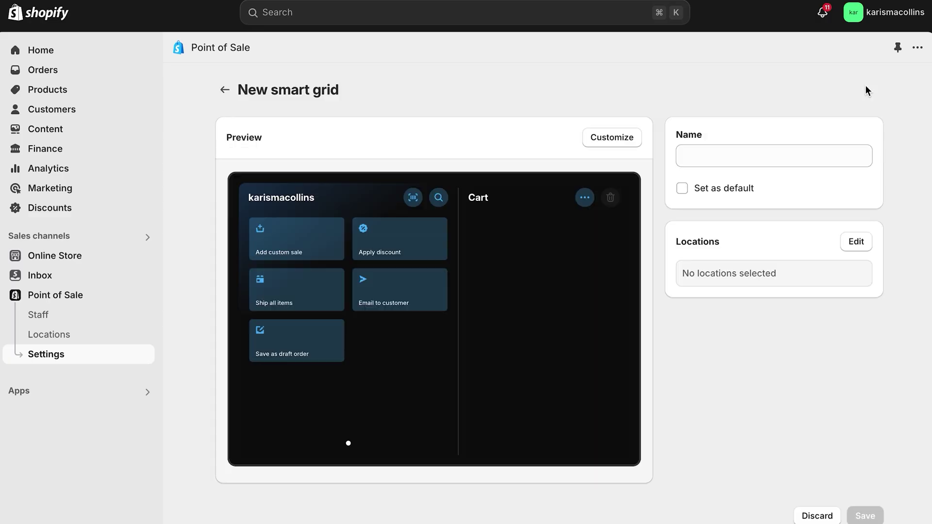
pyautogui.click(600, 143)
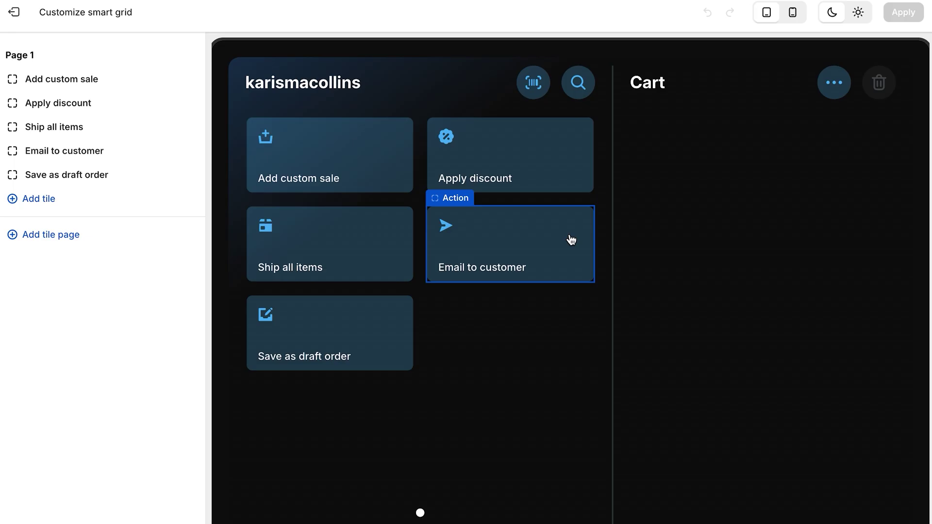
# Add a second tile page, reorder the page 1 tiles, and move Page 2 above Page 1
pyautogui.click(96, 242)
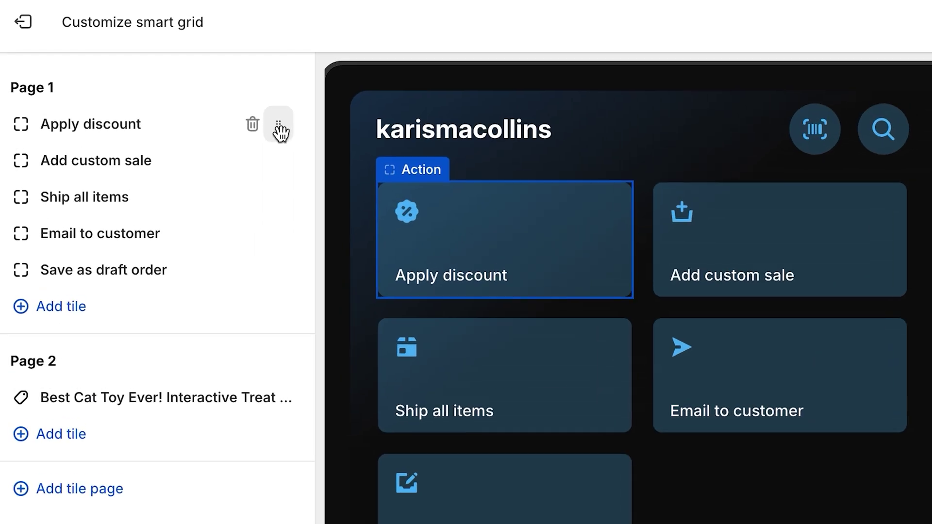
pyautogui.moveTo(182, 80); pyautogui.dragTo(195, 149)
pyautogui.moveTo(297, 229); pyautogui.dragTo(296, 285)
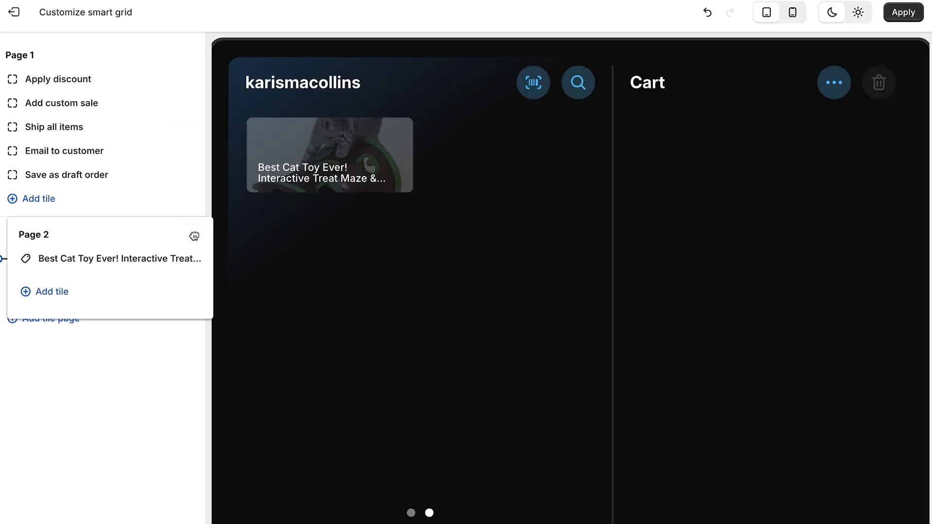
pyautogui.moveTo(194, 236)
pyautogui.mouseDown()
pyautogui.moveTo(187, 58)
pyautogui.moveTo(185, 252)
pyautogui.mouseUp()
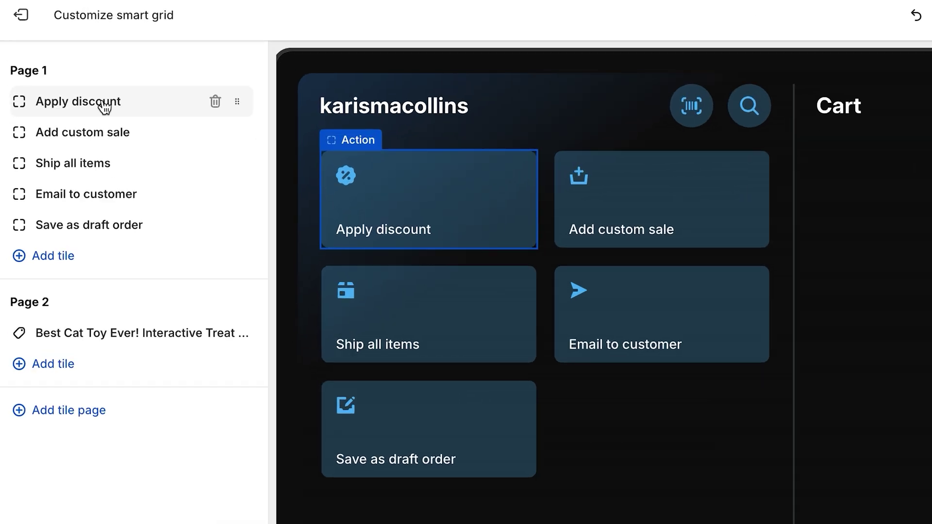
# Make the Apply discount tile orange
pyautogui.click(80, 80)
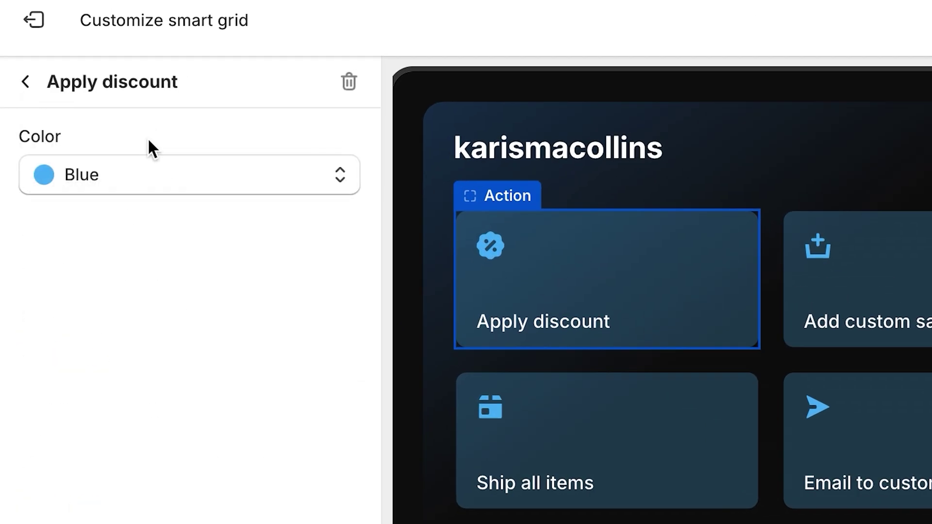
pyautogui.click(171, 190)
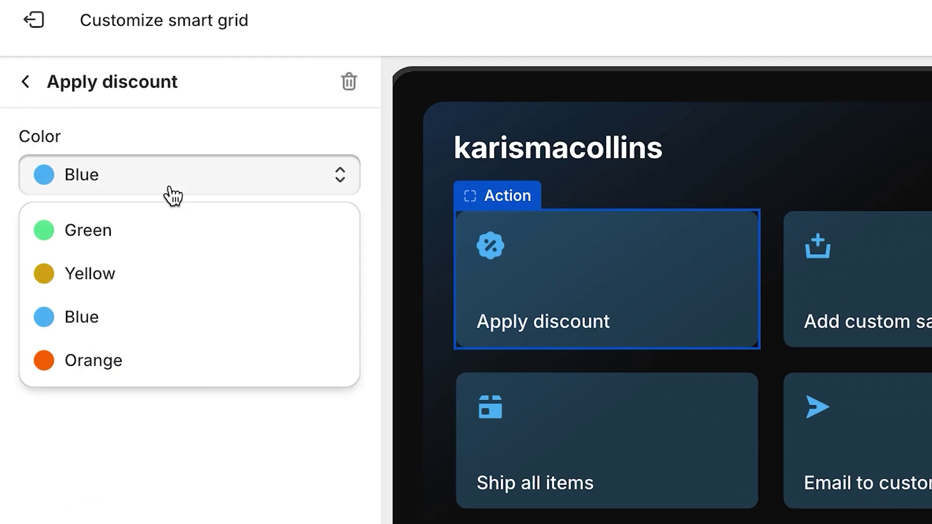
pyautogui.click(118, 362)
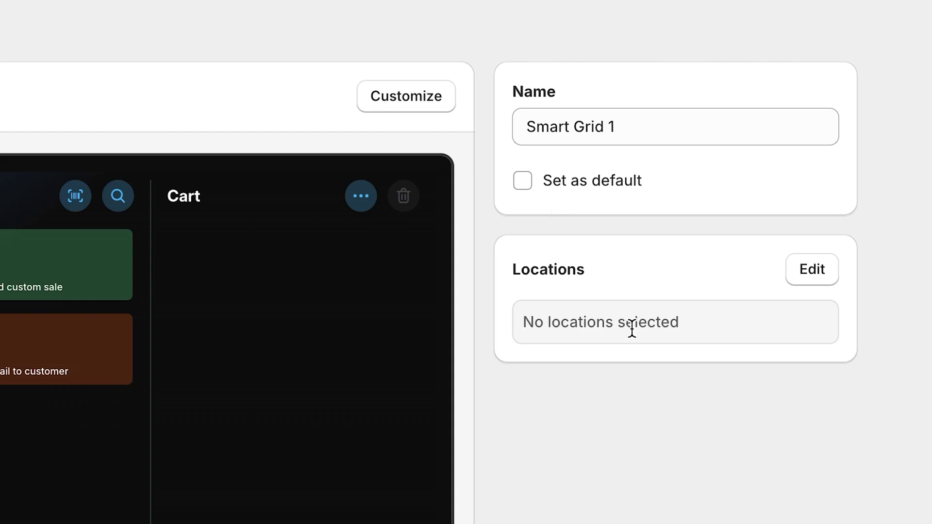
# Assign Smart Grid 1 to All locations
pyautogui.click(819, 272)
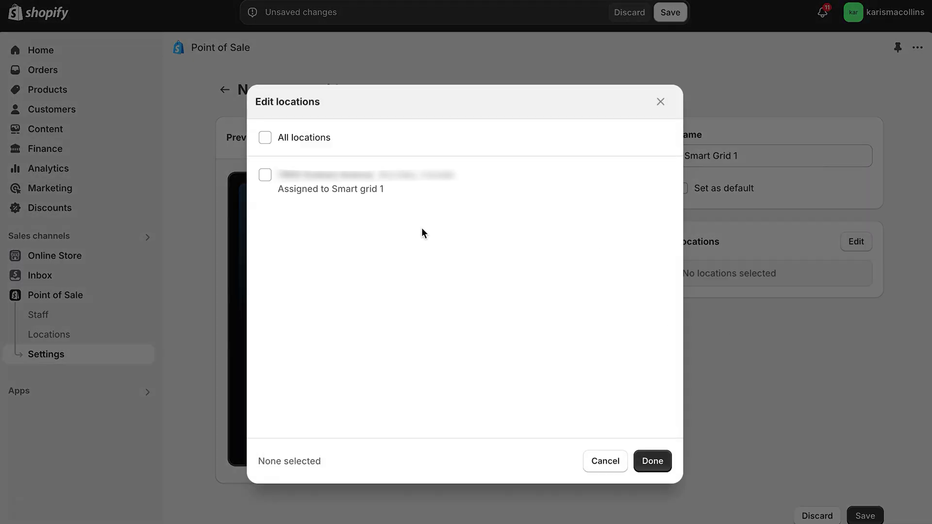
pyautogui.click(265, 138)
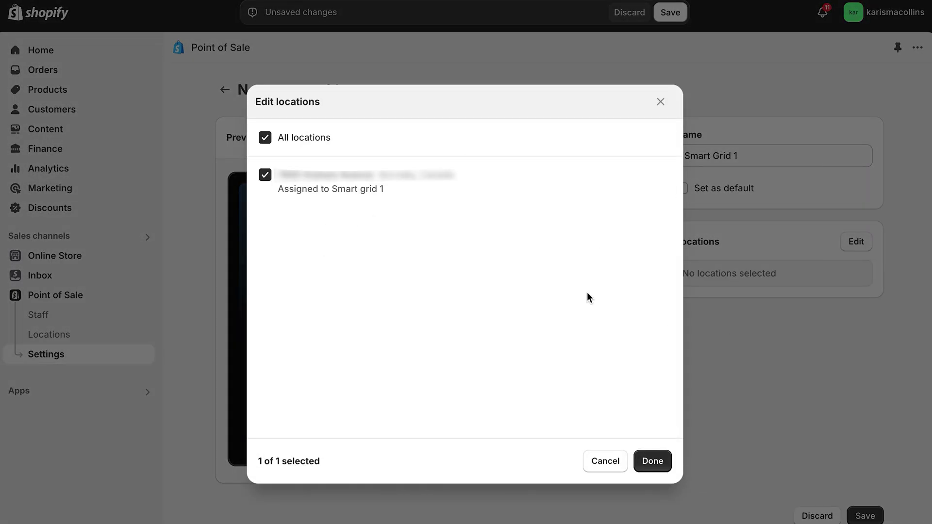
pyautogui.click(653, 462)
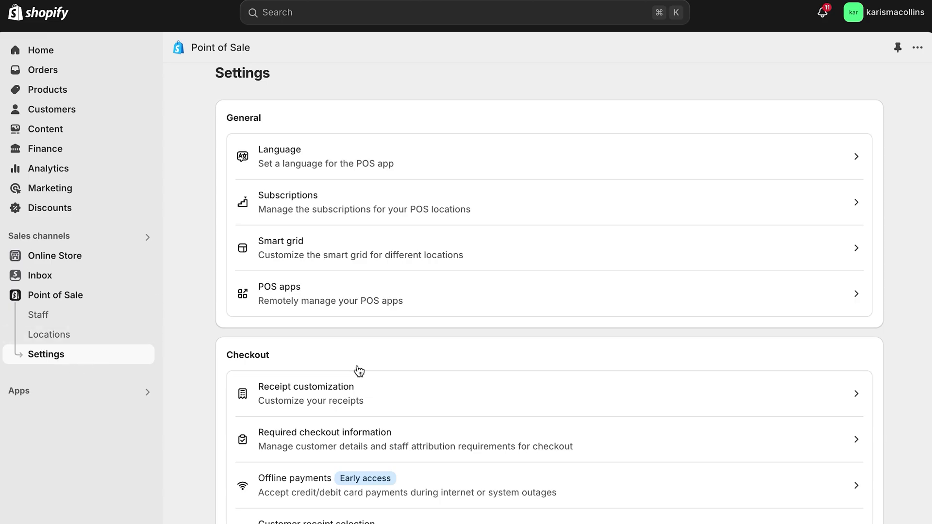
# Turn on Customer receipt selection under Checkout
pyautogui.scroll(-4, 359, 372)
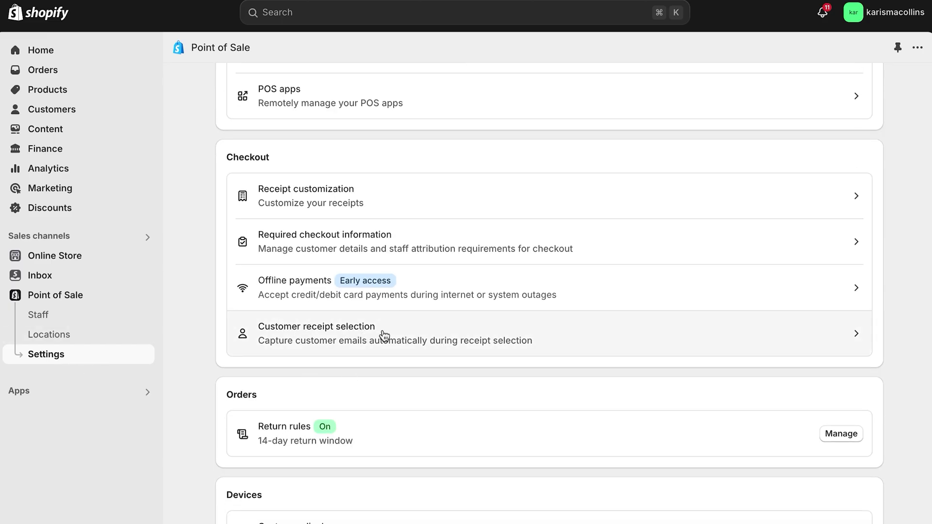
pyautogui.click(384, 336)
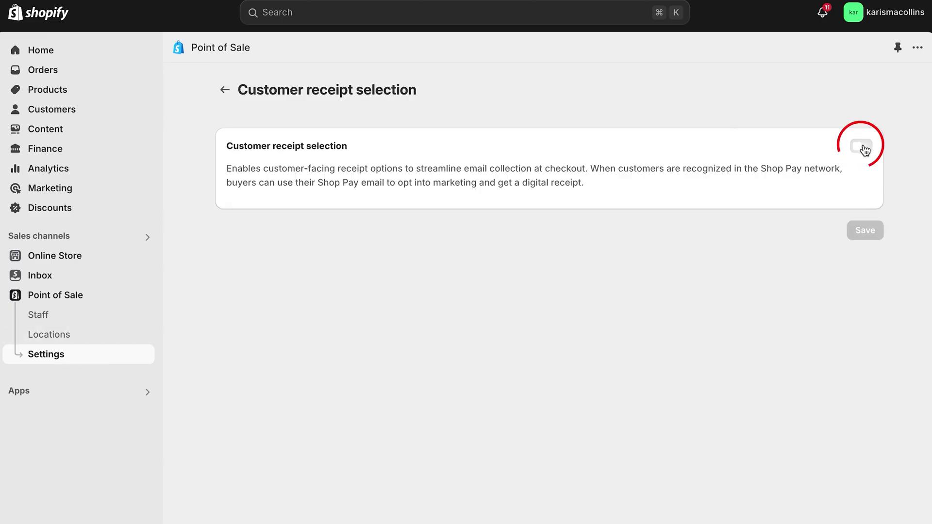
pyautogui.click(862, 148)
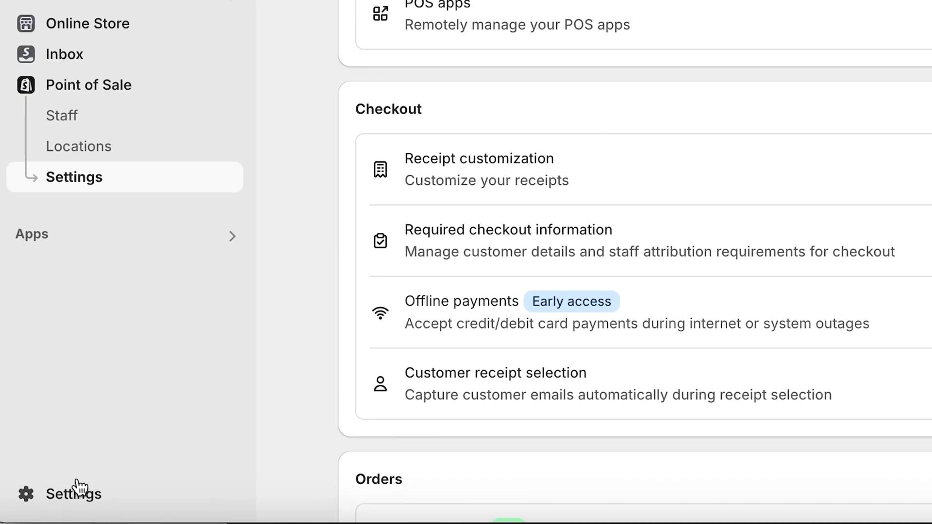
# Set the checkout customer contact method to Email only and save
pyautogui.click(40, 523)
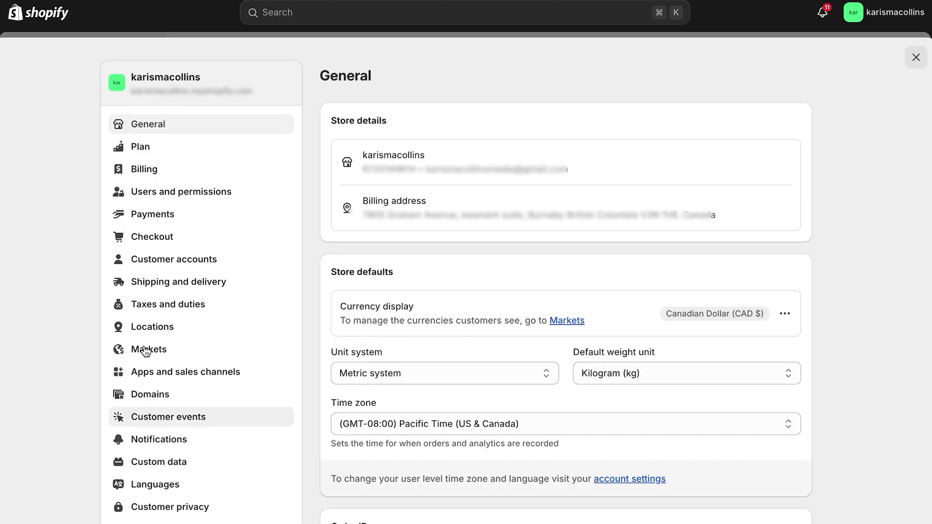
pyautogui.click(169, 243)
pyautogui.scroll(-1, 448, 261)
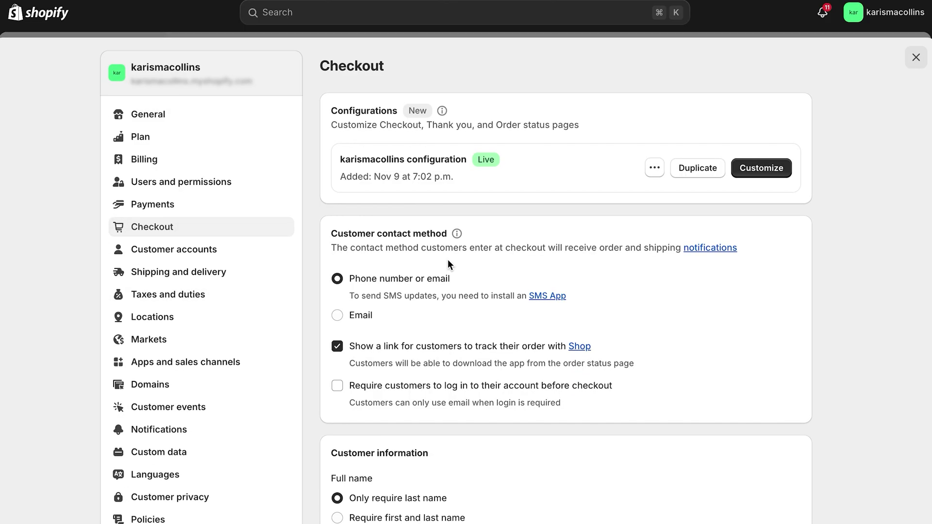
pyautogui.click(372, 315)
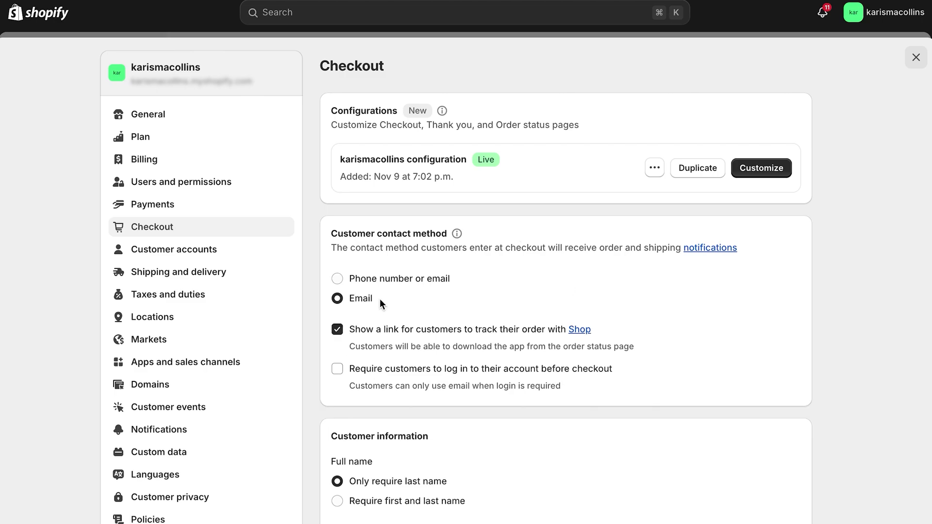
pyautogui.scroll(-2, 506, 170)
pyautogui.click(672, 15)
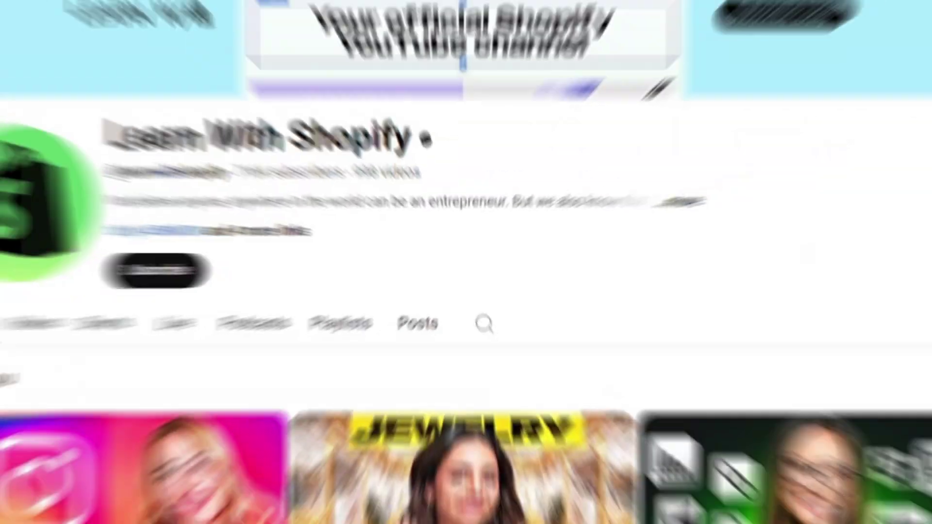
pyautogui.scroll(-5, 922, 138)
pyautogui.scroll(-5, 921, 141)
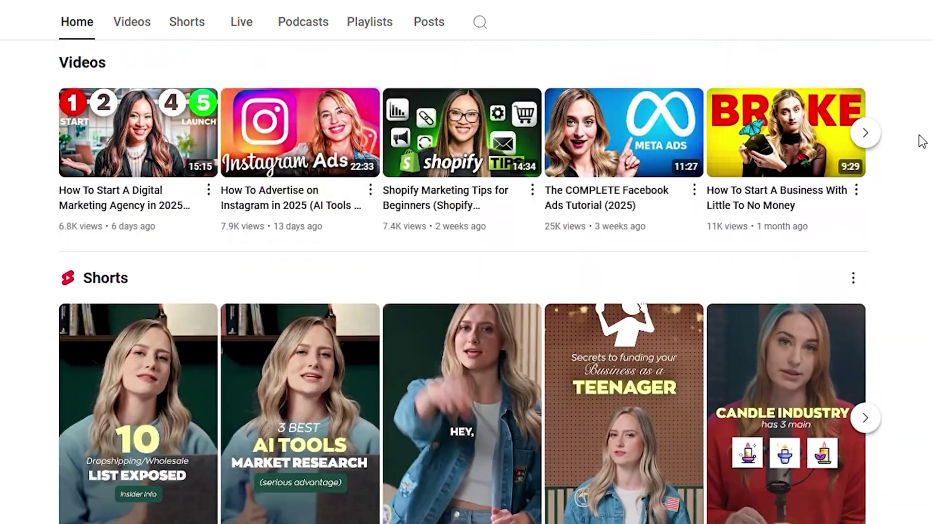